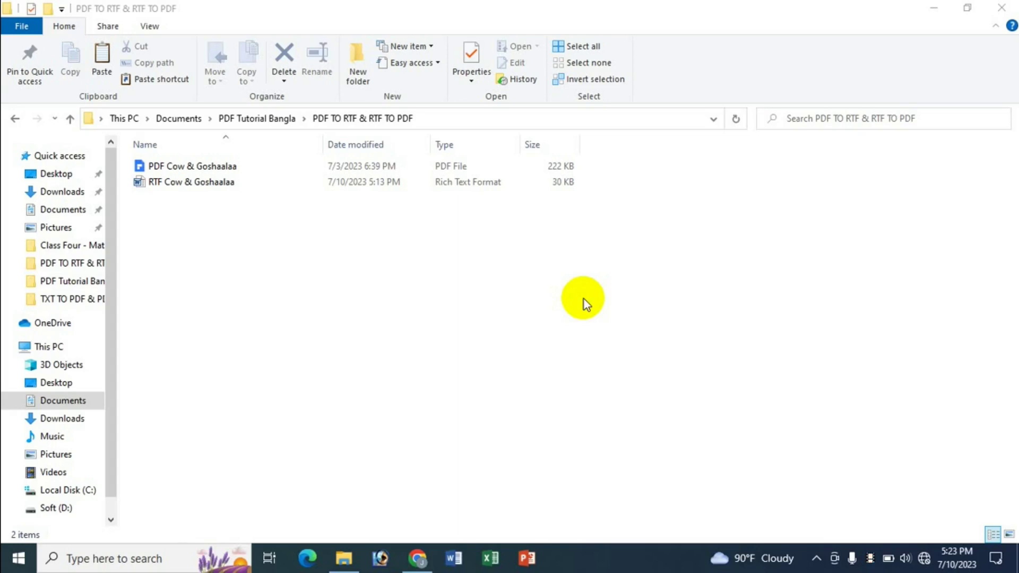
Step: Minimize File Explorer and Chrome, then launch Wondershare PDFelement from its desktop shortcut
{"action": "left_click", "coordinate": [933, 8]}
{"action": "left_click", "coordinate": [931, 12]}
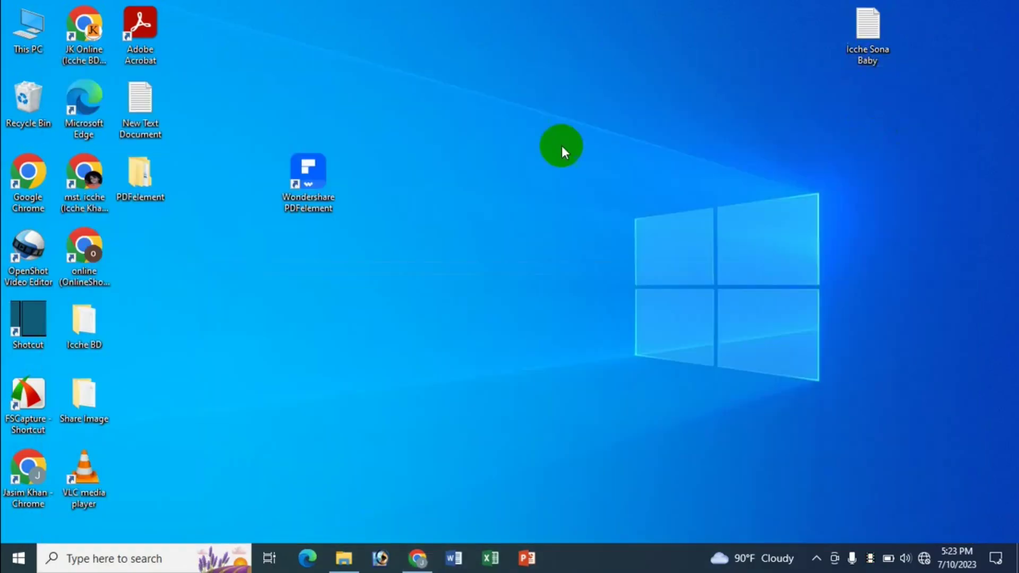
{"action": "left_click", "coordinate": [313, 204]}
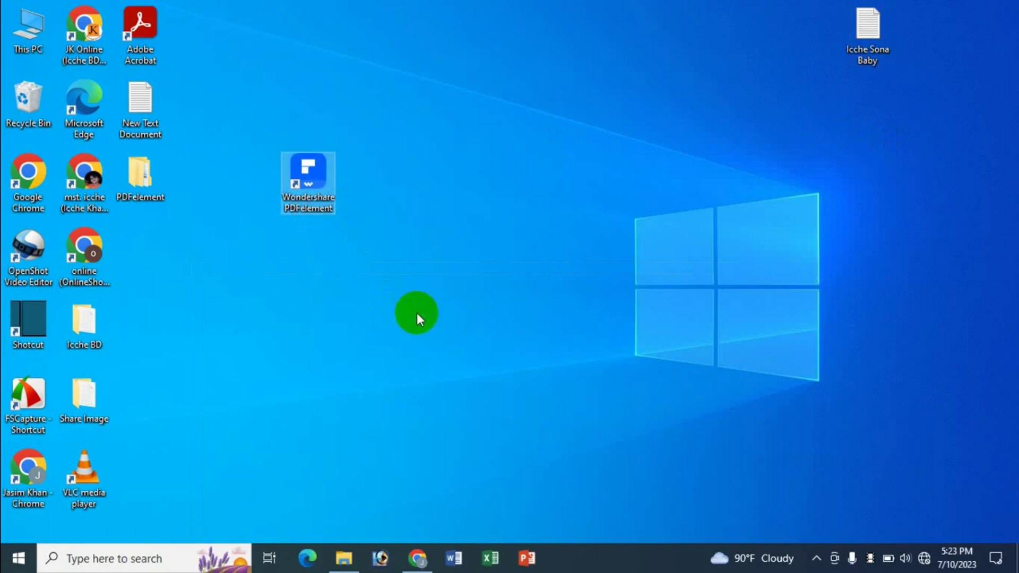
{"action": "key", "text": "Return"}
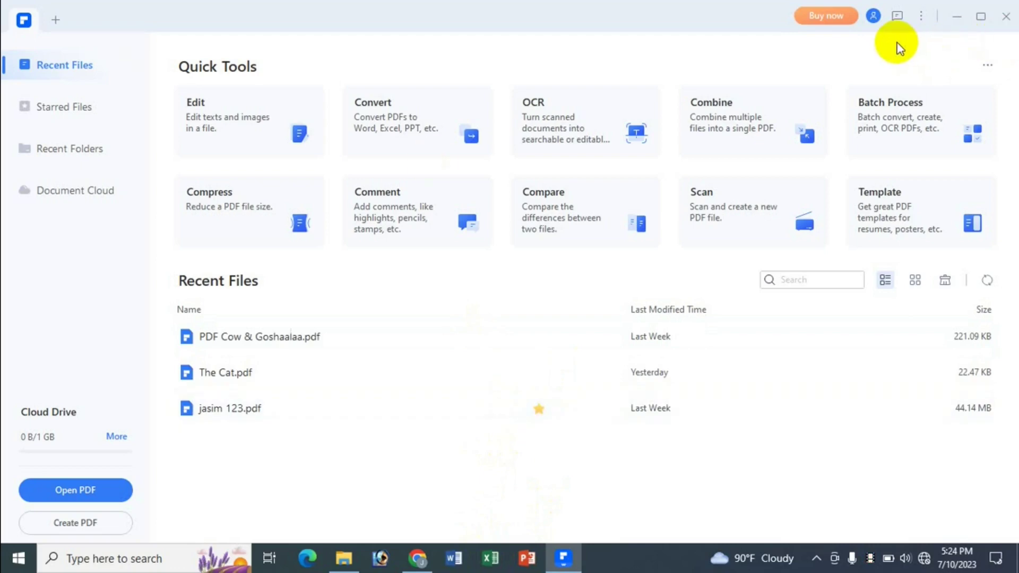
{"action": "left_click", "coordinate": [873, 16]}
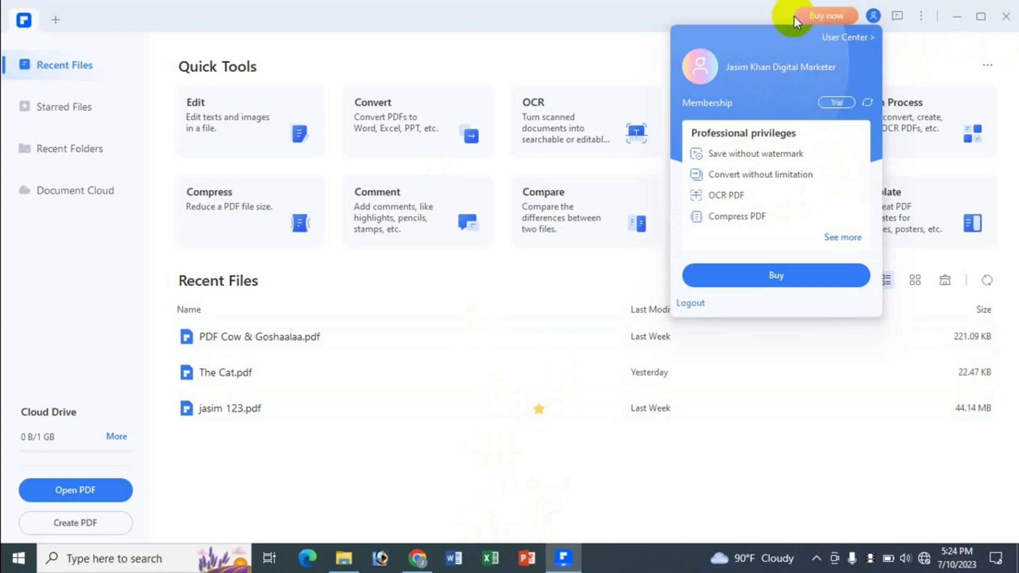
{"action": "left_click", "coordinate": [538, 64]}
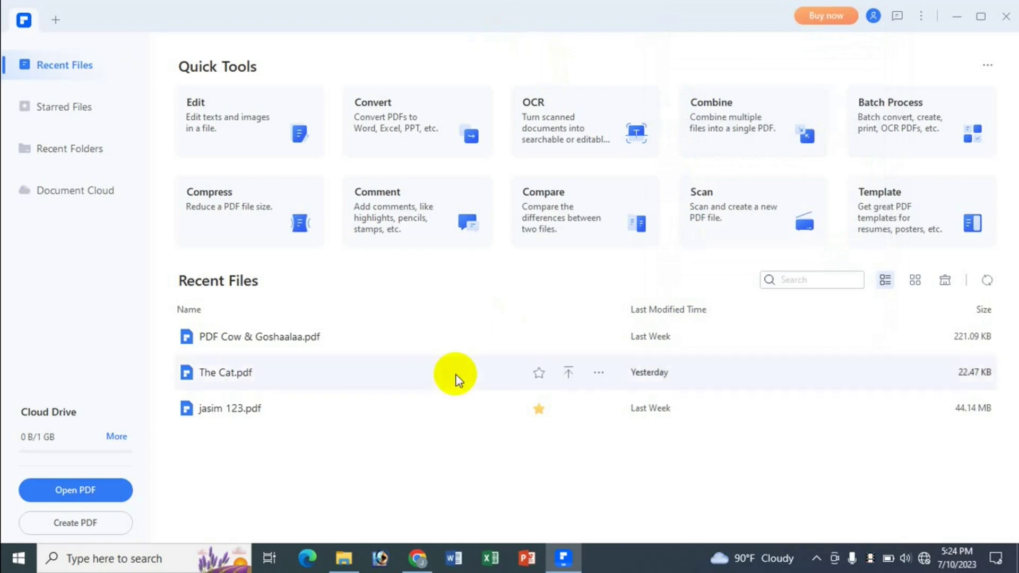
{"action": "left_click", "coordinate": [344, 558]}
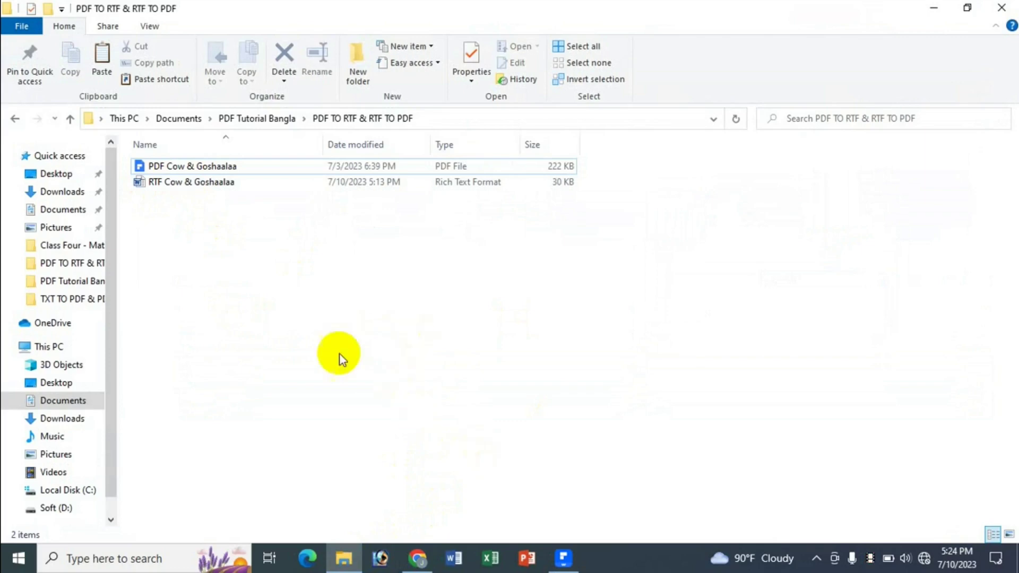
{"action": "left_click", "coordinate": [563, 558]}
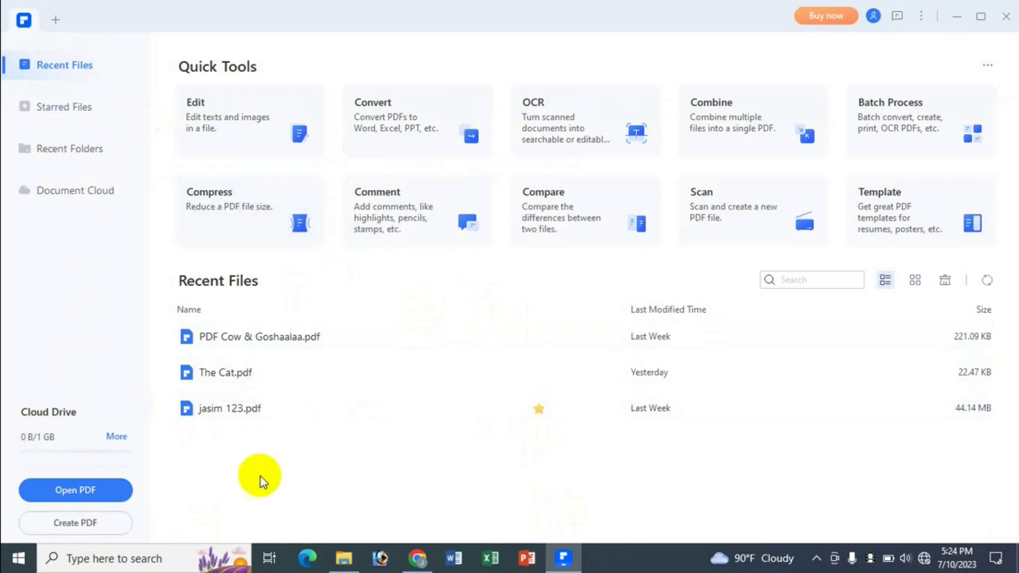
Step: Create a new PDF from the file 'RTF Cow & Goshaalaa' using Create PDF > From File
{"action": "left_click", "coordinate": [87, 526]}
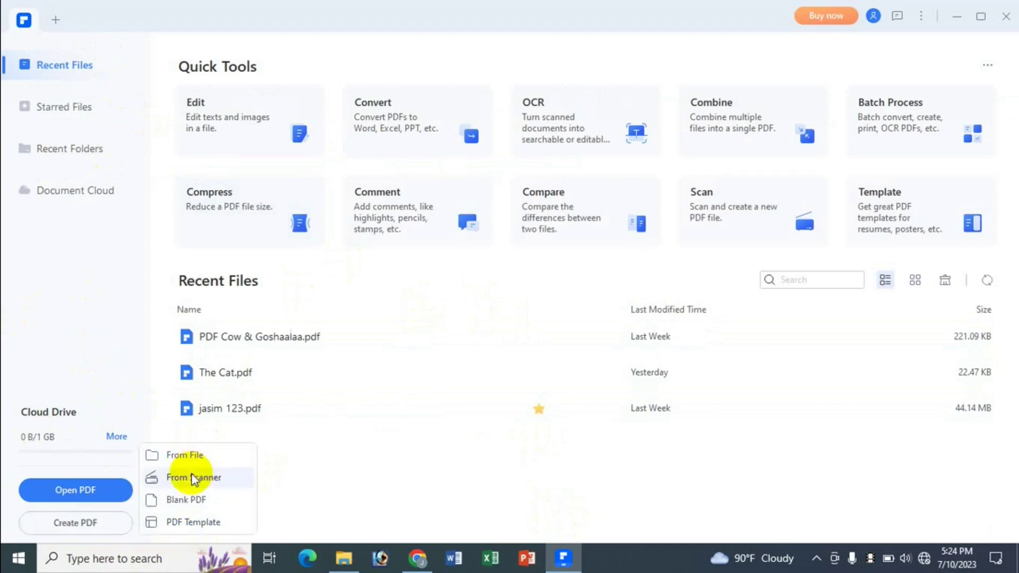
{"action": "left_click", "coordinate": [188, 456]}
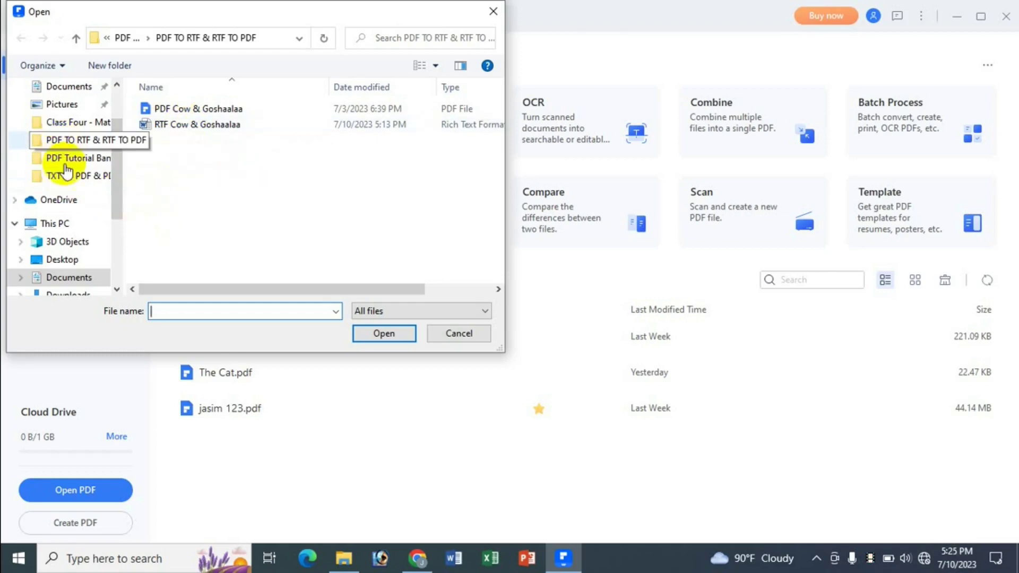
{"action": "left_click", "coordinate": [181, 129]}
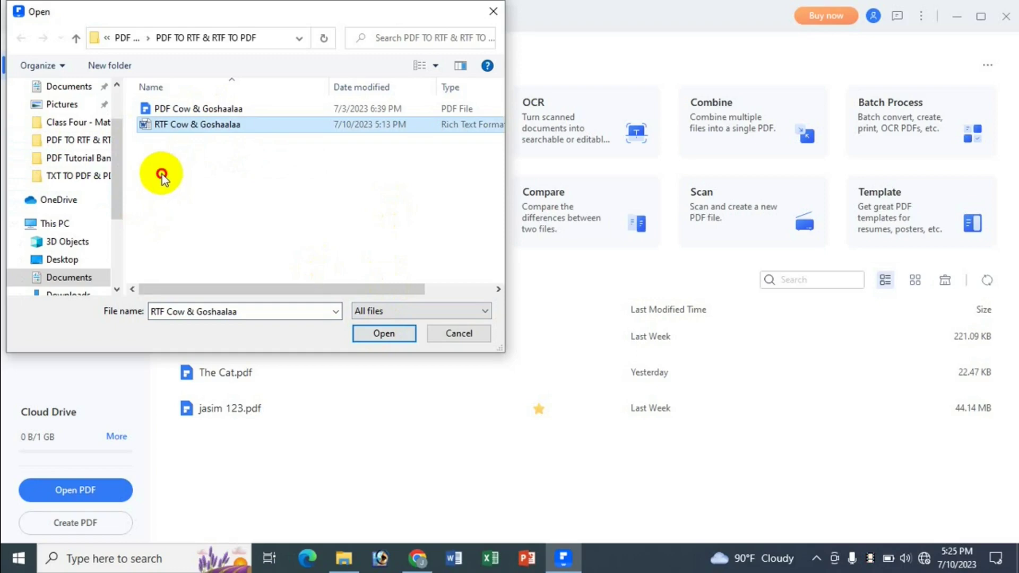
{"action": "left_click_drag", "start_coordinate": [160, 172], "coordinate": [164, 106]}
{"action": "left_click", "coordinate": [200, 169]}
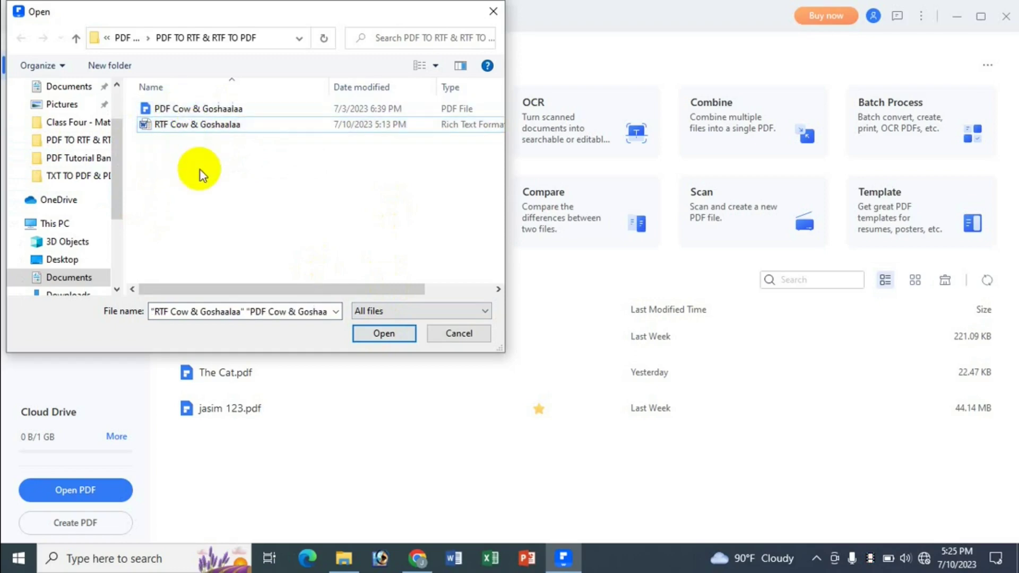
{"action": "key", "text": "ctrl+a"}
{"action": "left_click", "coordinate": [199, 170]}
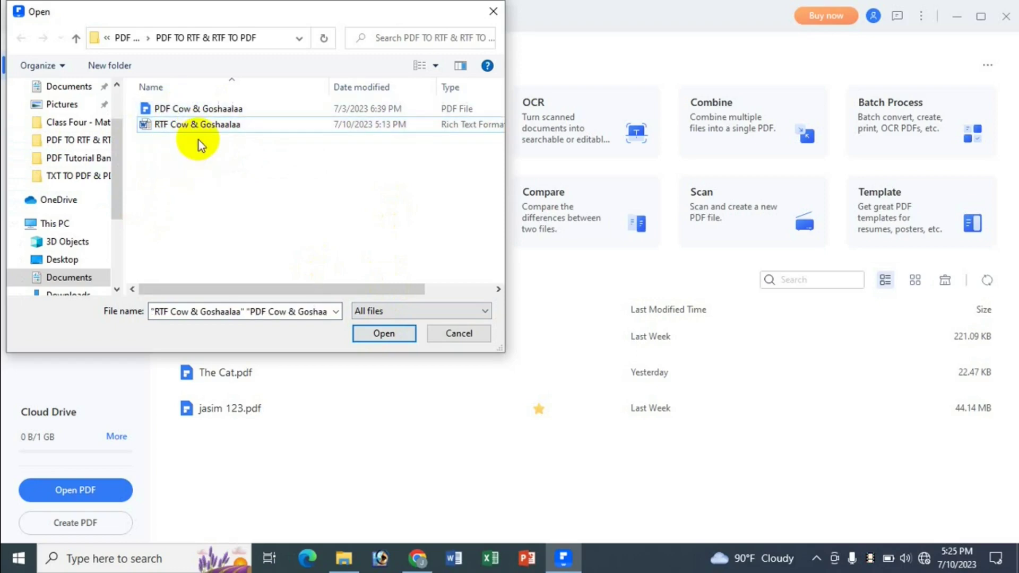
{"action": "left_click", "coordinate": [168, 124]}
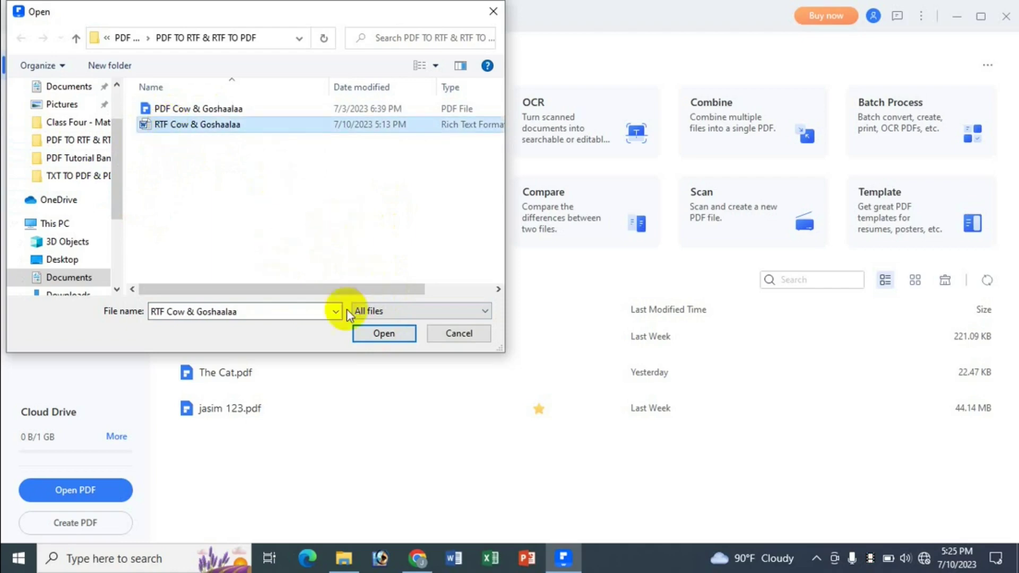
{"action": "left_click", "coordinate": [371, 336]}
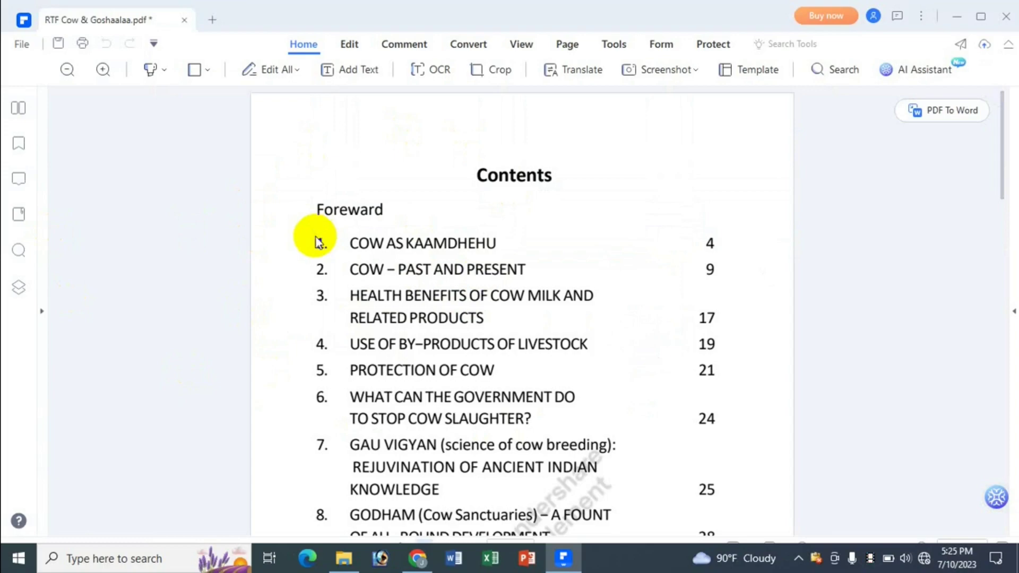
Step: Scroll through the converted PDF, then choose File > Save to bring up the Save Preview
{"action": "scroll", "coordinate": [463, 237], "scroll_direction": "down", "scroll_amount": 10}
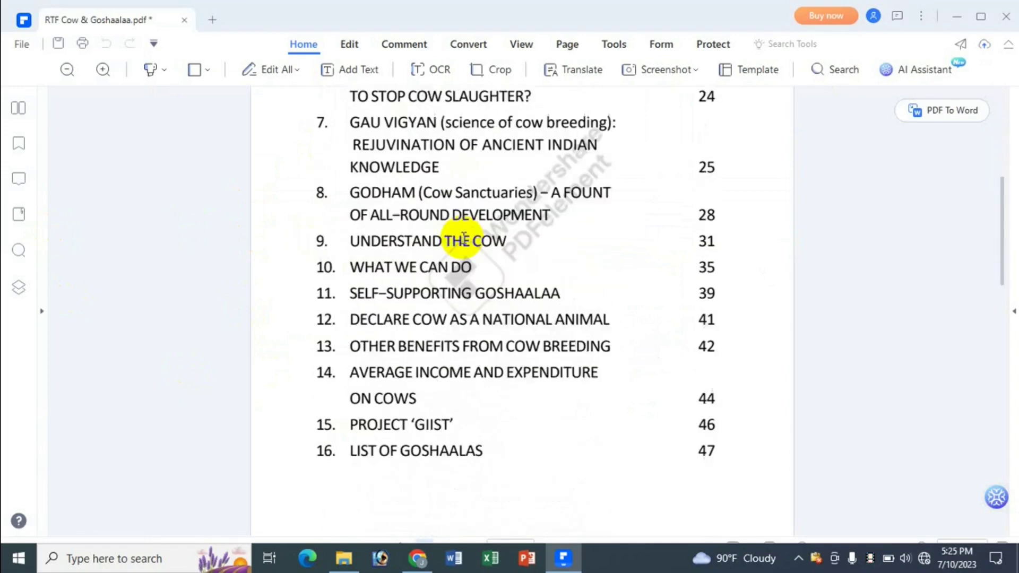
{"action": "scroll", "coordinate": [463, 237], "scroll_direction": "up", "scroll_amount": 7}
{"action": "scroll", "coordinate": [463, 237], "scroll_direction": "up", "scroll_amount": 4}
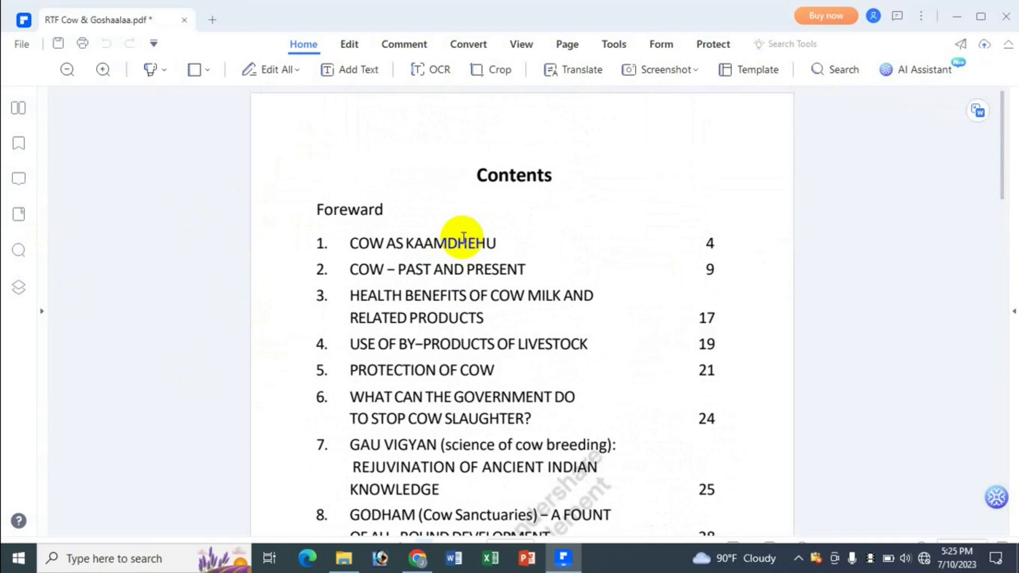
{"action": "left_click", "coordinate": [22, 44]}
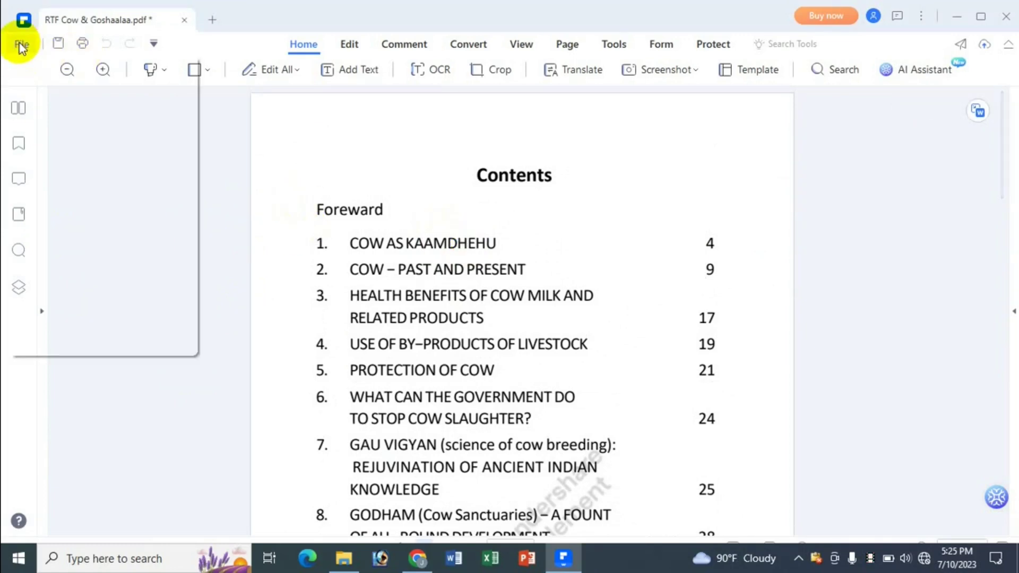
{"action": "left_click", "coordinate": [56, 162]}
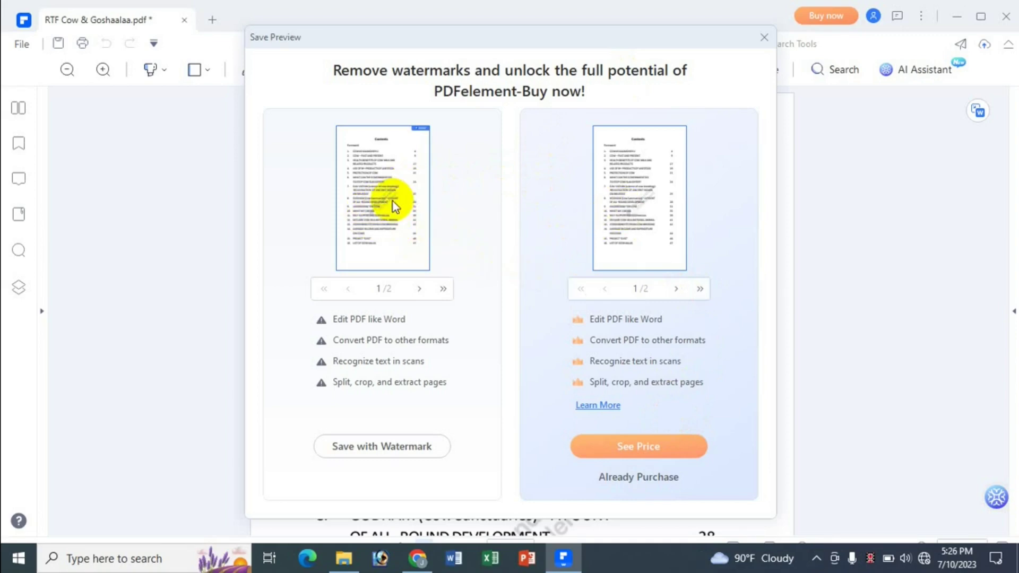
Step: Accept saving with the watermark and keep PDF as the file type
{"action": "left_click", "coordinate": [392, 447]}
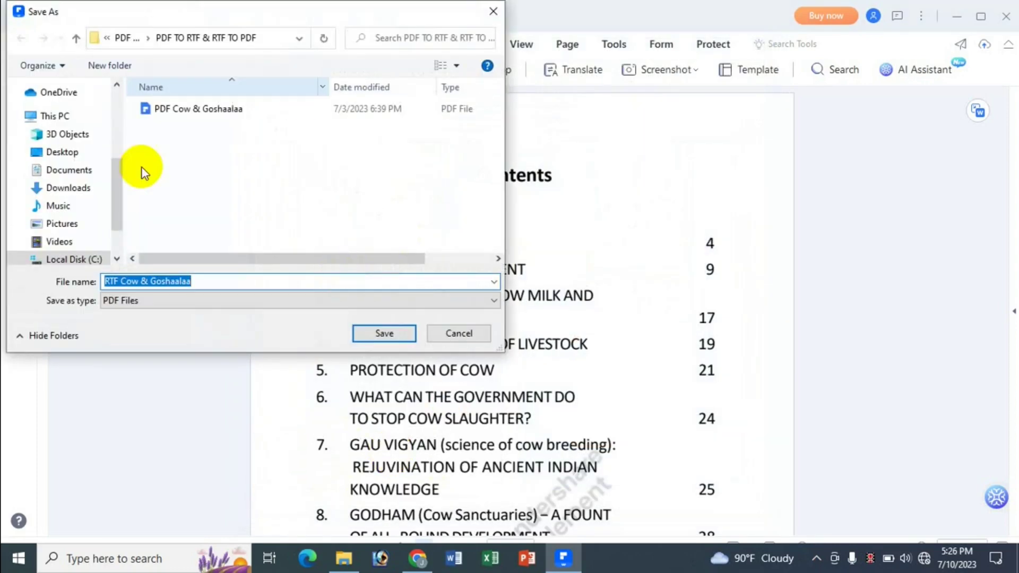
{"action": "left_click", "coordinate": [145, 305]}
{"action": "left_click", "coordinate": [154, 312]}
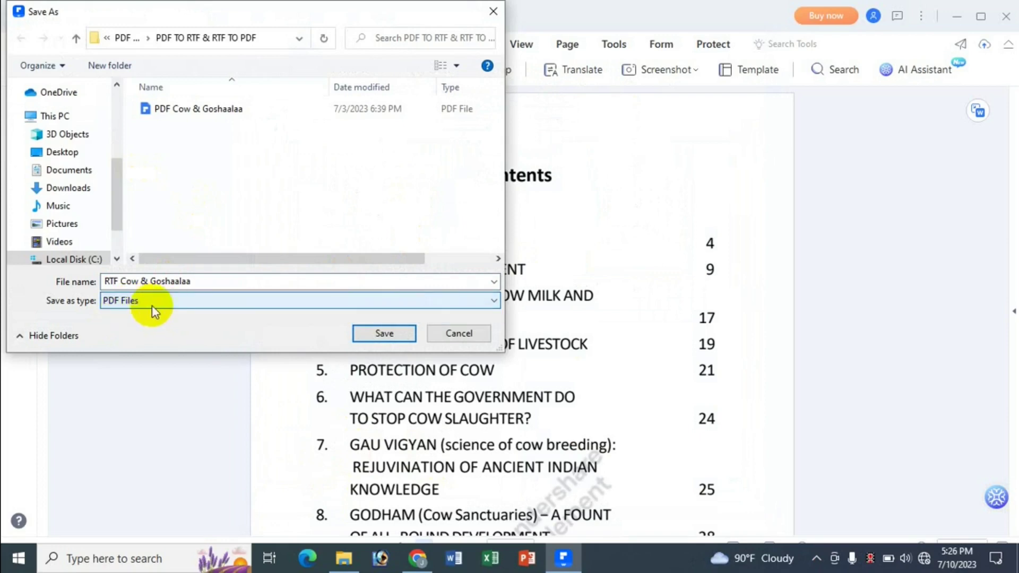
Step: Replace the file name with a new name, save the PDF, and close PDFelement
{"action": "left_click", "coordinate": [119, 282]}
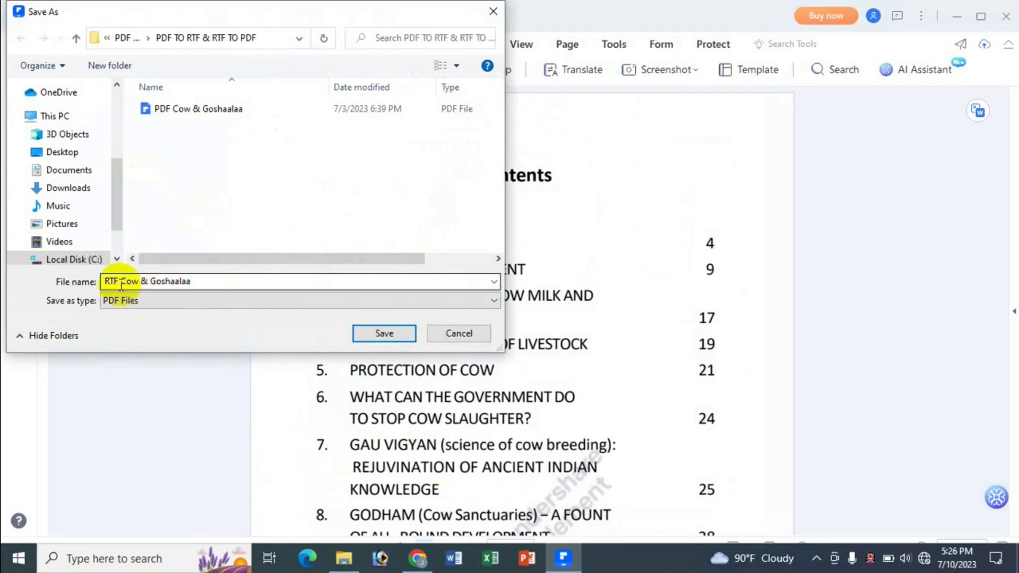
{"action": "left_click_drag", "start_coordinate": [124, 281], "coordinate": [423, 278]}
{"action": "left_click", "coordinate": [494, 282]}
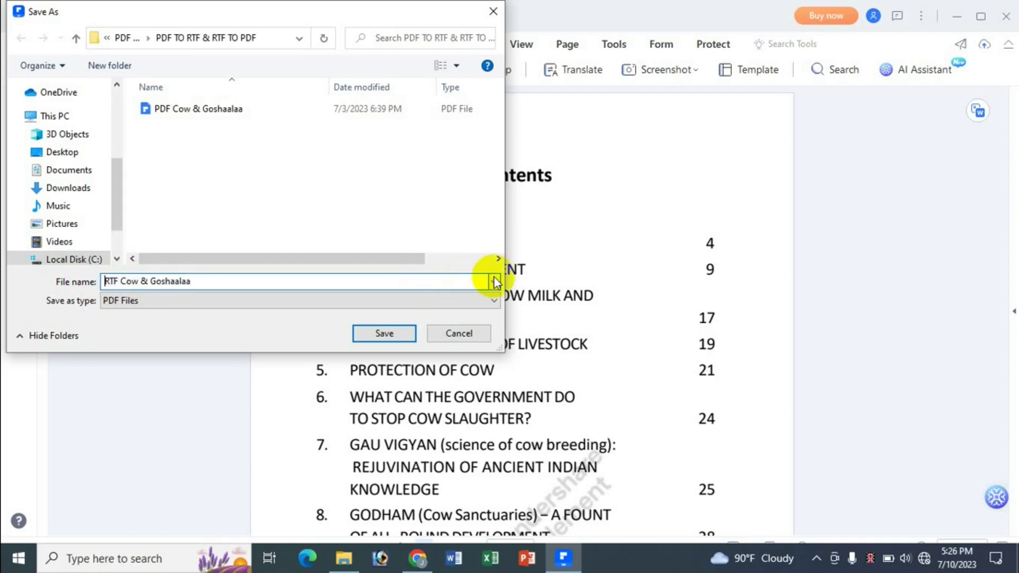
{"action": "key", "text": "shift+Right"}
{"action": "key", "text": "shift+Right"}
{"action": "key", "text": "shift+End"}
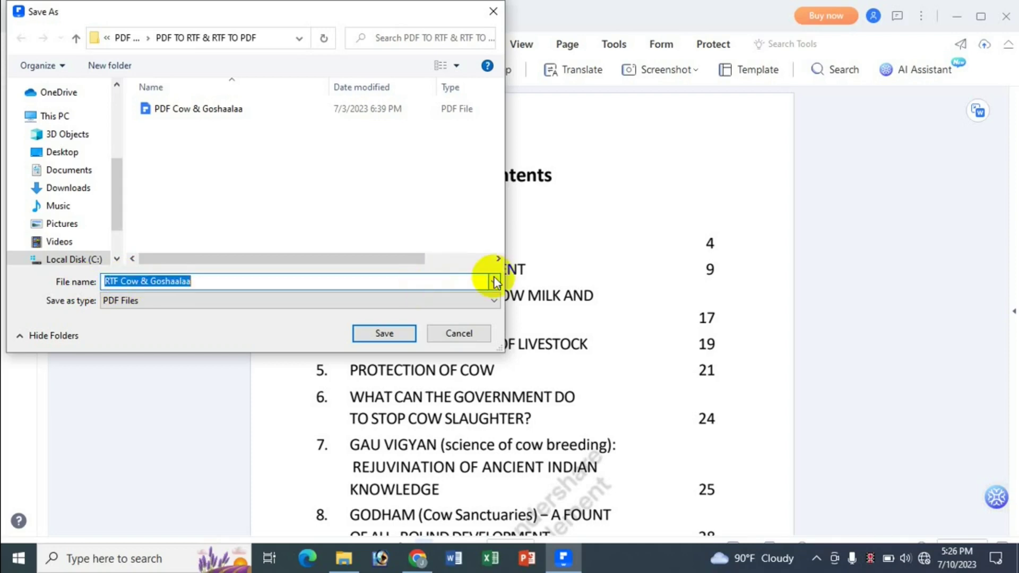
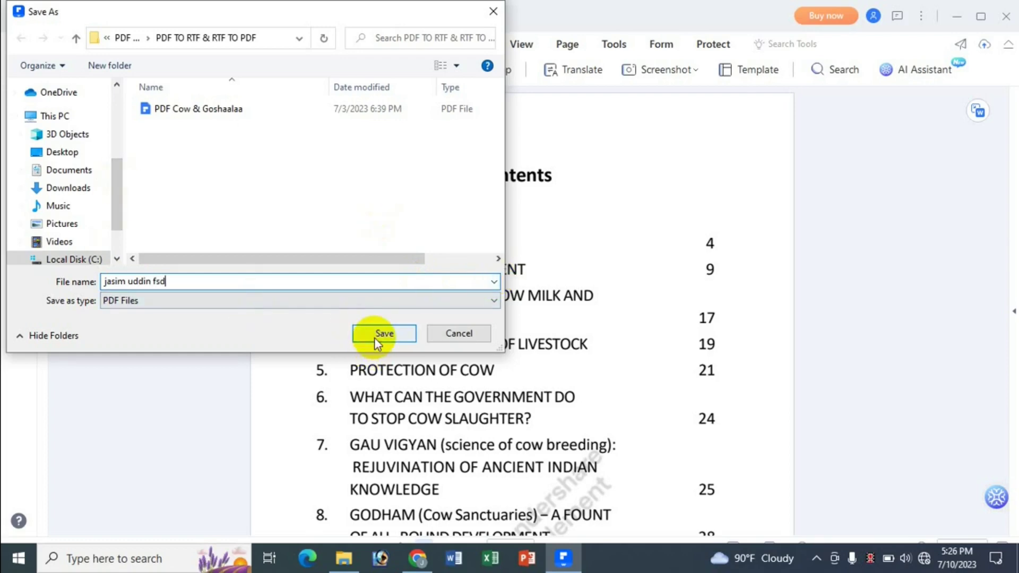
{"action": "left_click", "coordinate": [384, 333]}
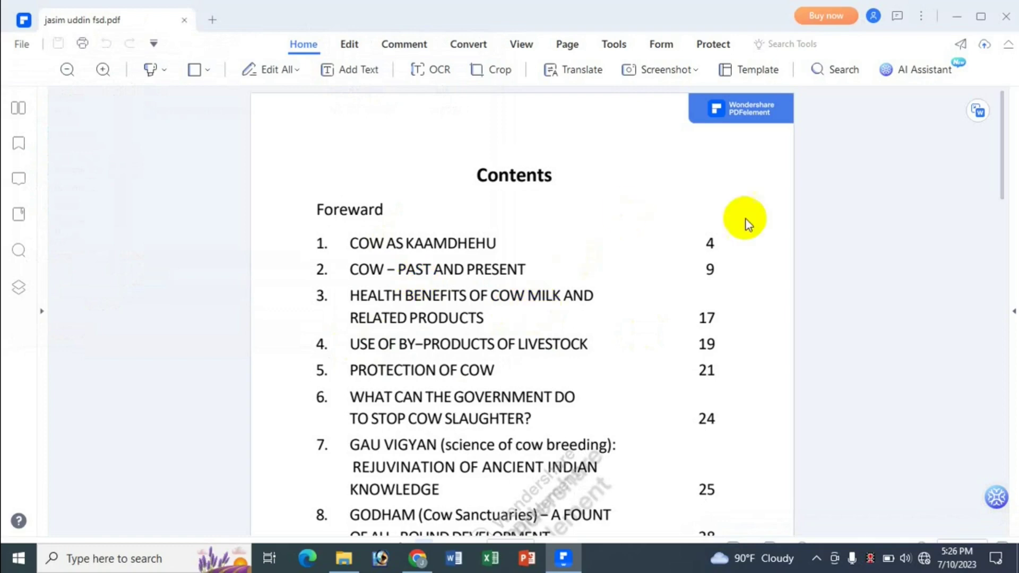
{"action": "left_click", "coordinate": [1002, 20]}
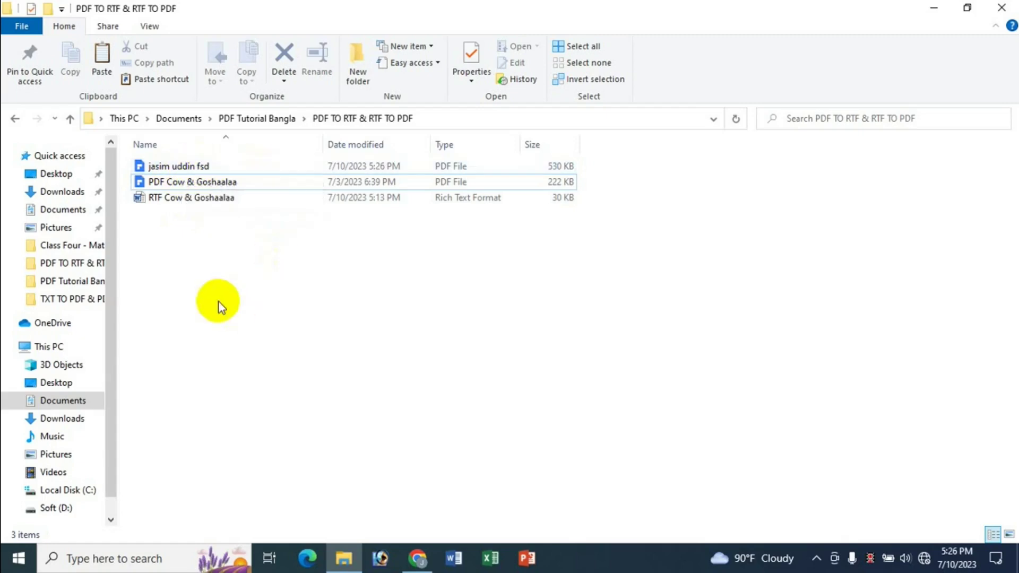
Step: Open the newly saved PDF in Chrome, check both pages, then switch to File Explorer and back
{"action": "left_click", "coordinate": [194, 167]}
{"action": "left_click_drag", "start_coordinate": [192, 169], "coordinate": [202, 224]}
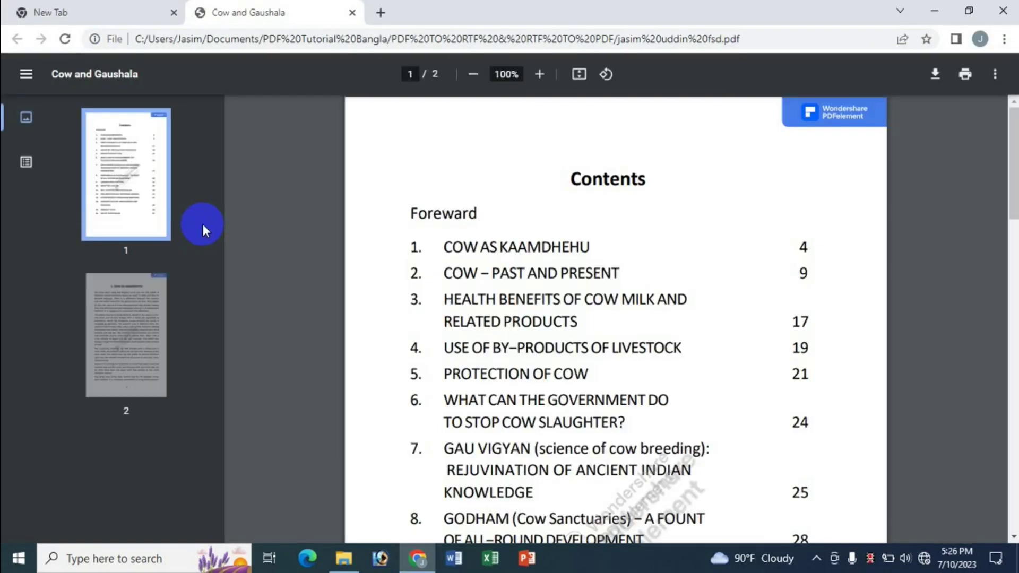
{"action": "scroll", "coordinate": [332, 390], "scroll_direction": "down", "scroll_amount": 15}
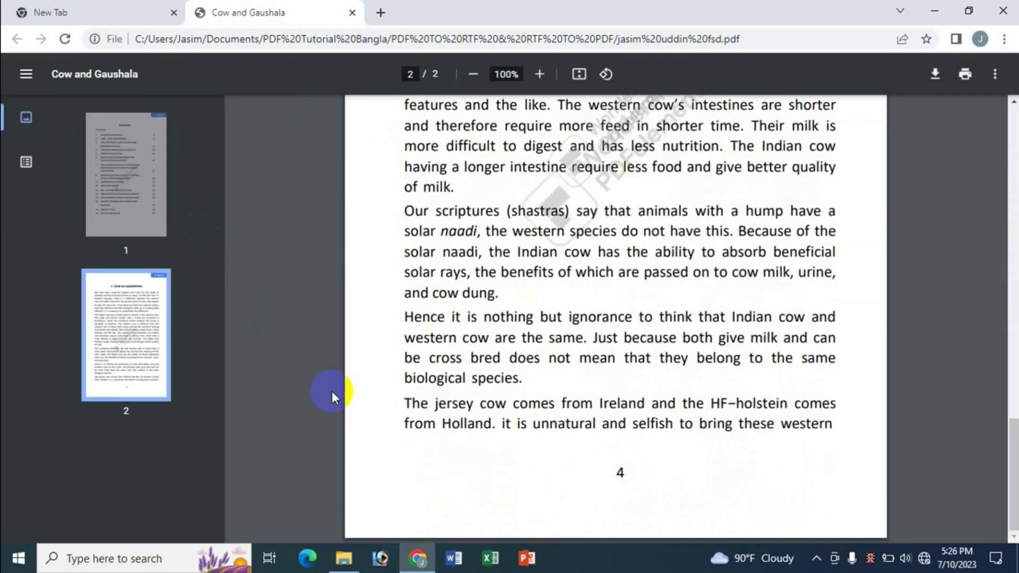
{"action": "scroll", "coordinate": [332, 390], "scroll_direction": "up", "scroll_amount": 15}
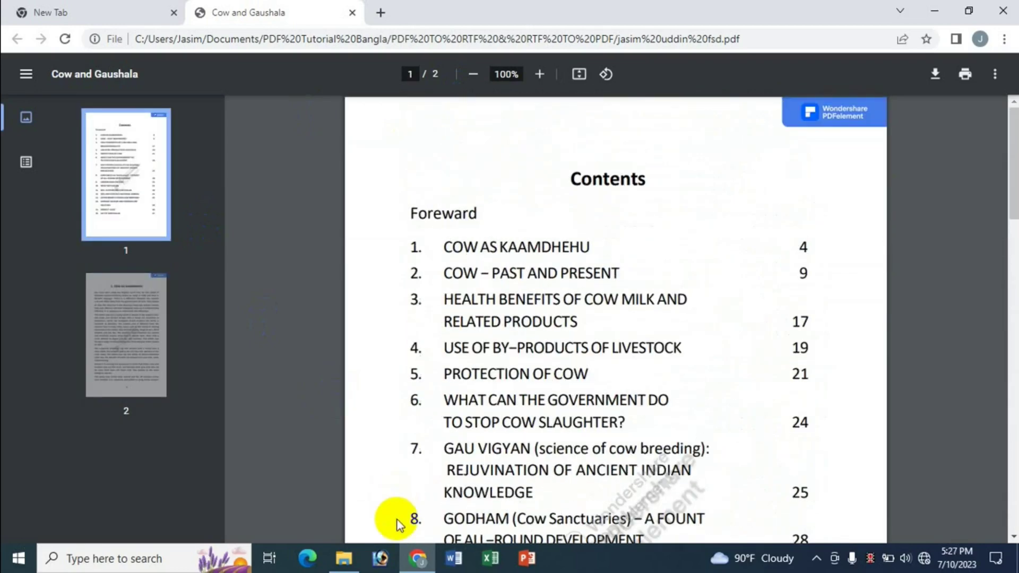
{"action": "left_click", "coordinate": [344, 558]}
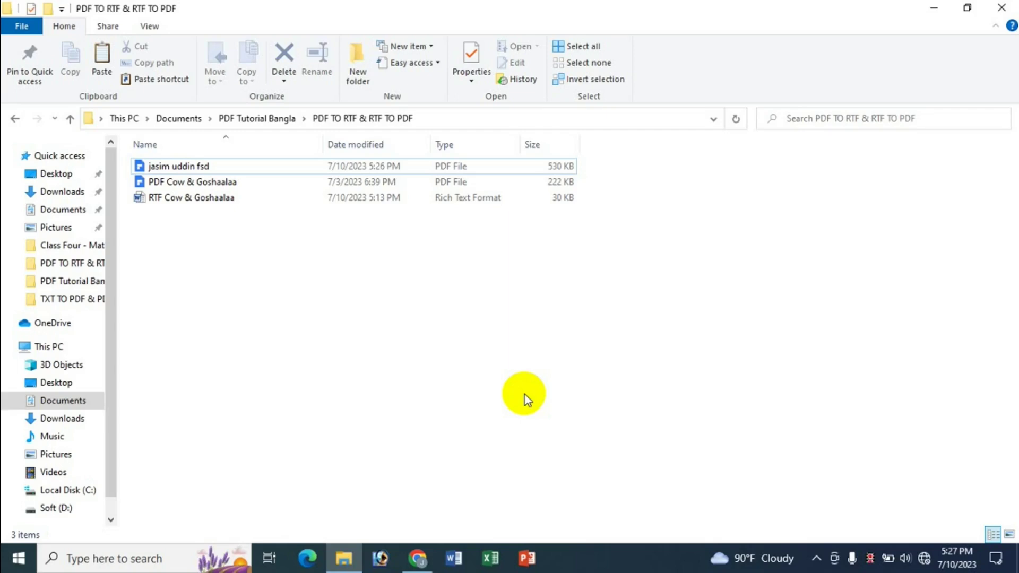
{"action": "left_click", "coordinate": [424, 562]}
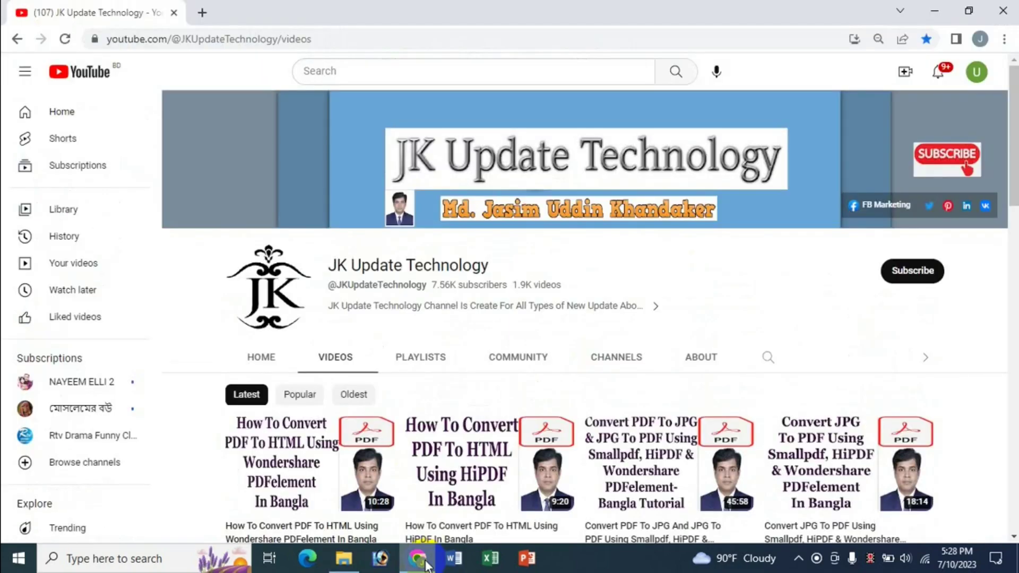